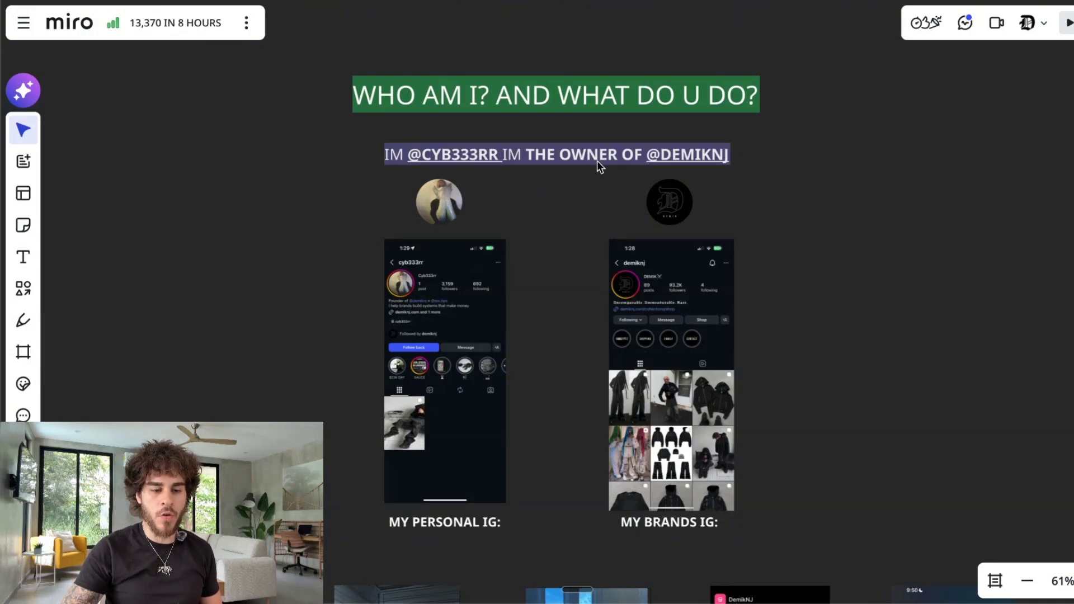
Look through the introduction board's social profiles, brand results and background story
{"action": "scroll", "coordinate": [470, 451], "scroll_direction": "up", "scroll_amount": 4}
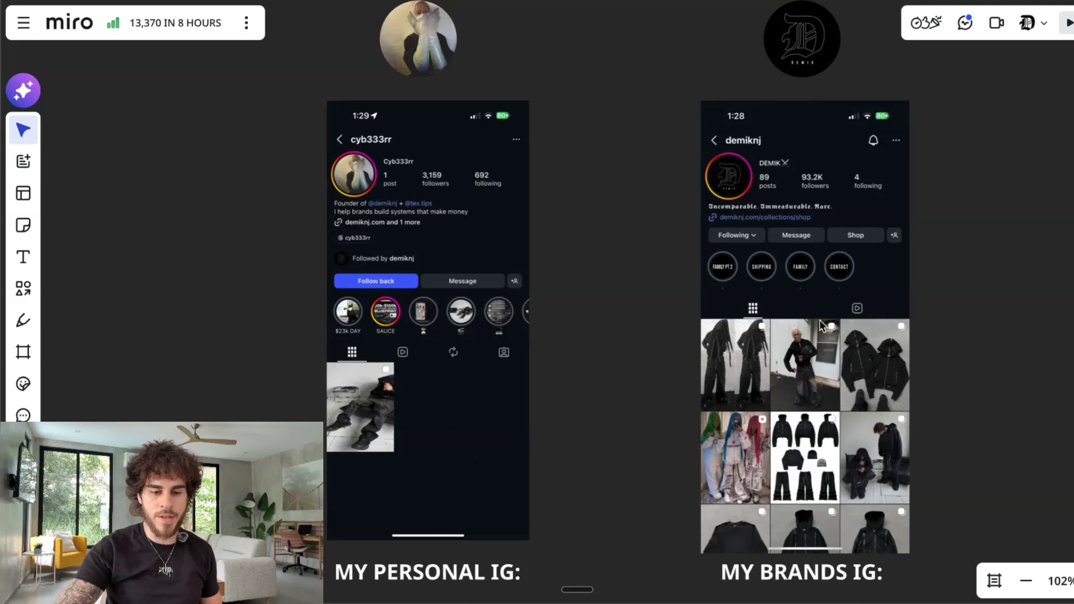
{"action": "scroll", "coordinate": [839, 397], "scroll_direction": "down", "scroll_amount": 4}
{"action": "scroll", "coordinate": [439, 302], "scroll_direction": "down", "scroll_amount": 5}
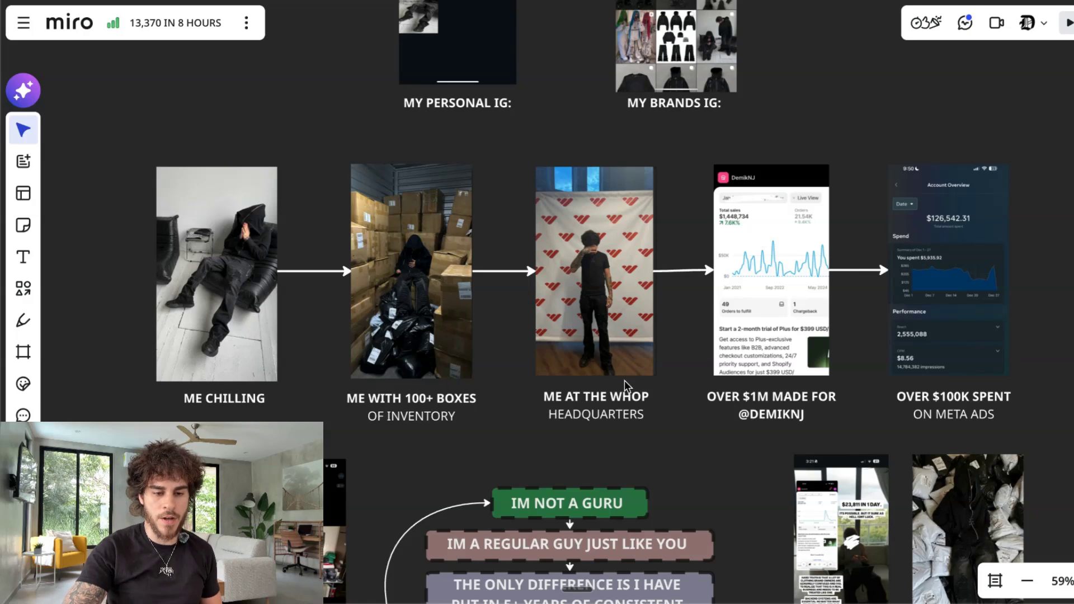
{"action": "scroll", "coordinate": [896, 324], "scroll_direction": "up", "scroll_amount": 5}
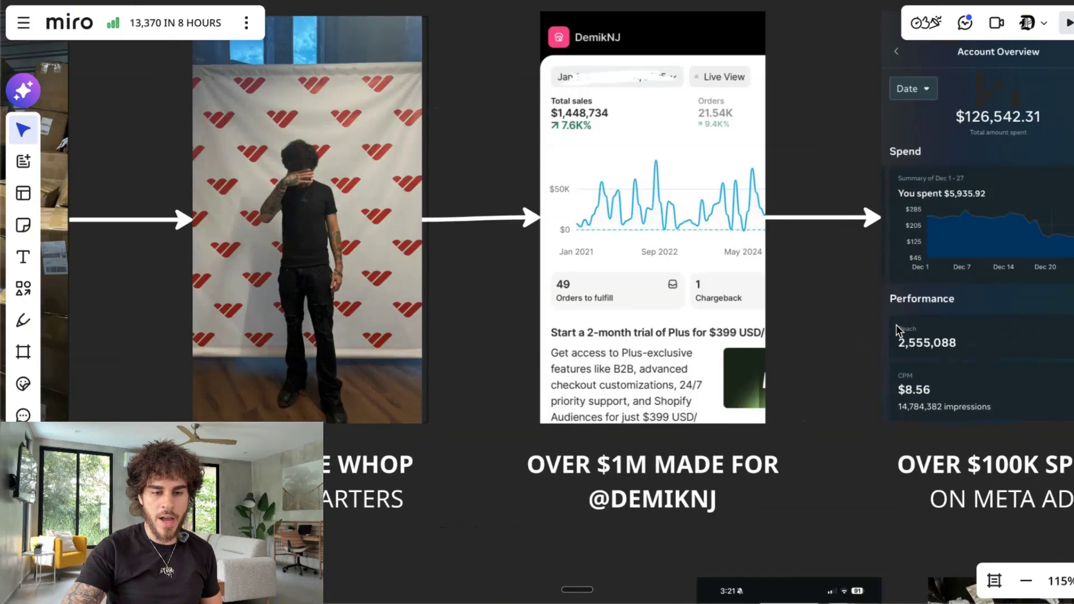
{"action": "scroll", "coordinate": [896, 324], "scroll_direction": "down", "scroll_amount": 1}
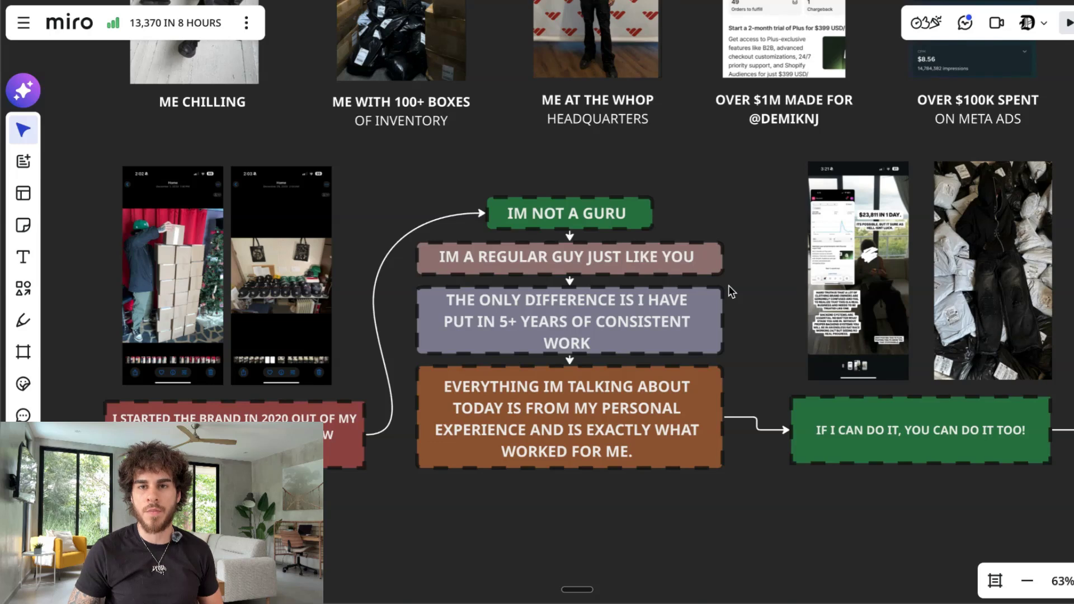
{"action": "scroll", "coordinate": [678, 367], "scroll_direction": "up", "scroll_amount": 3}
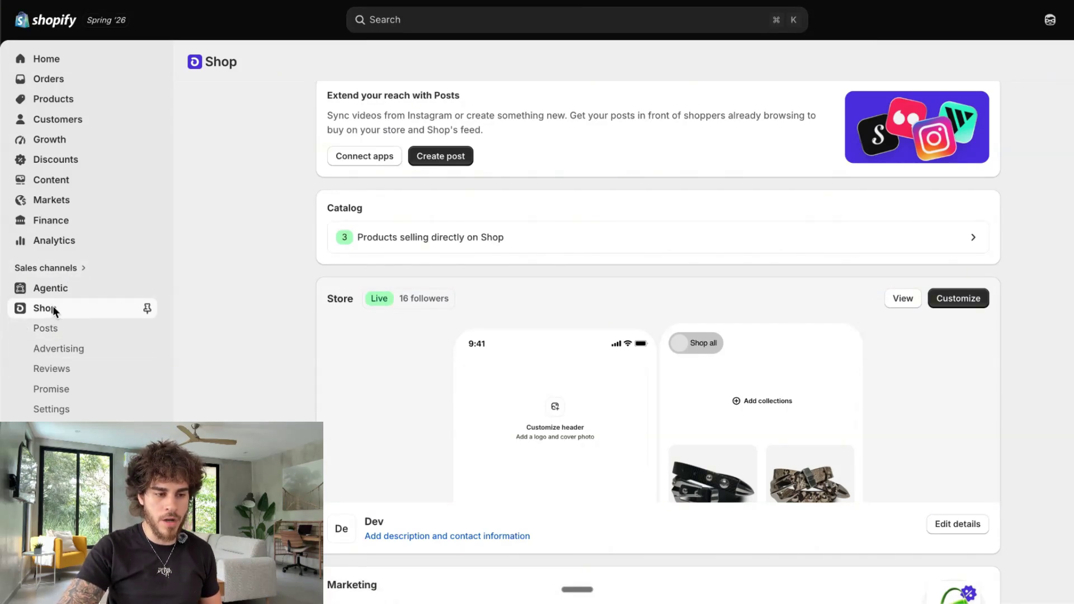
Set the Dev logo image as the Shop store's header logo, save the change and leave the store customization
{"action": "scroll", "coordinate": [420, 278], "scroll_direction": "up", "scroll_amount": 2}
{"action": "scroll", "coordinate": [419, 278], "scroll_direction": "down", "scroll_amount": 2}
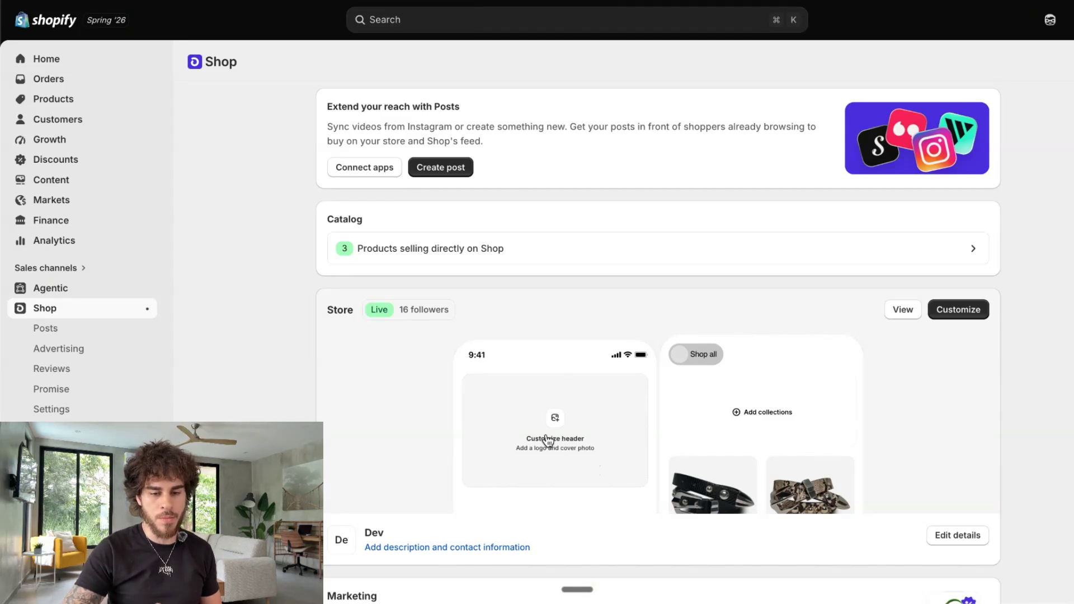
{"action": "left_click", "coordinate": [966, 311]}
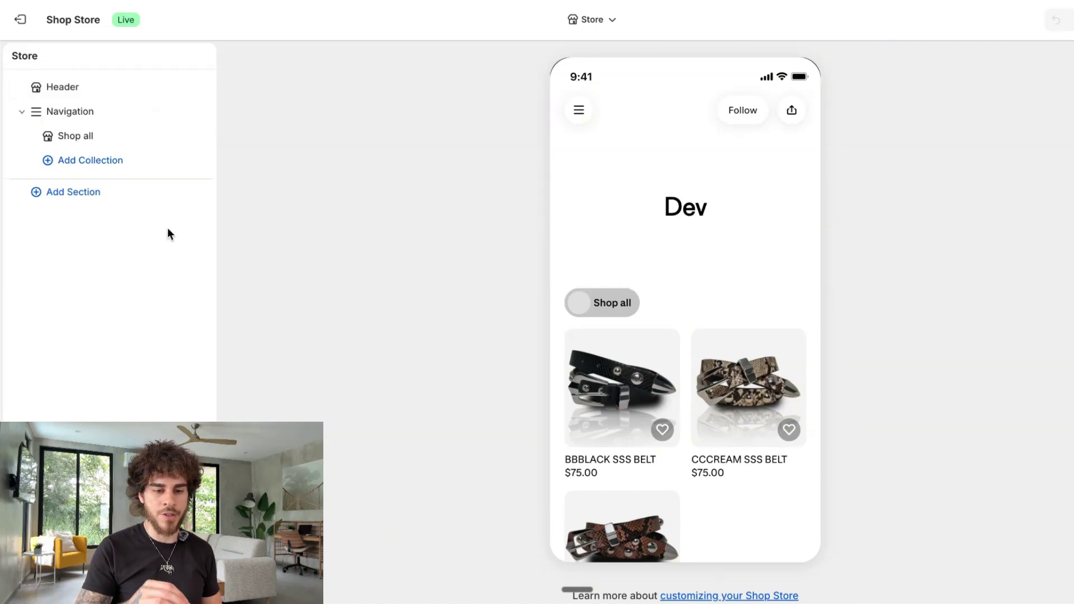
{"action": "left_click", "coordinate": [63, 93]}
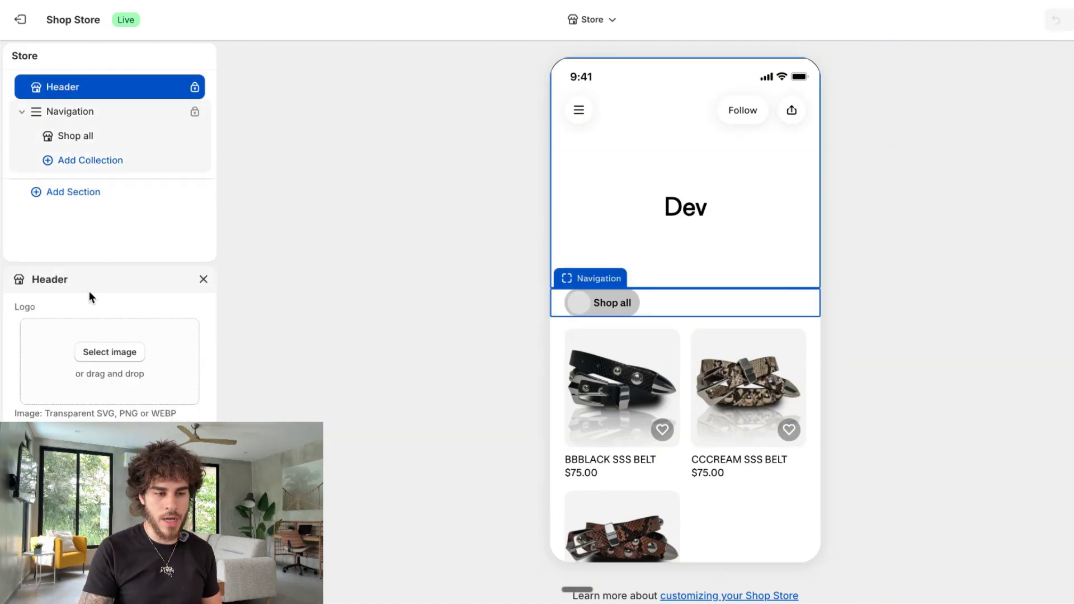
{"action": "left_click", "coordinate": [97, 357]}
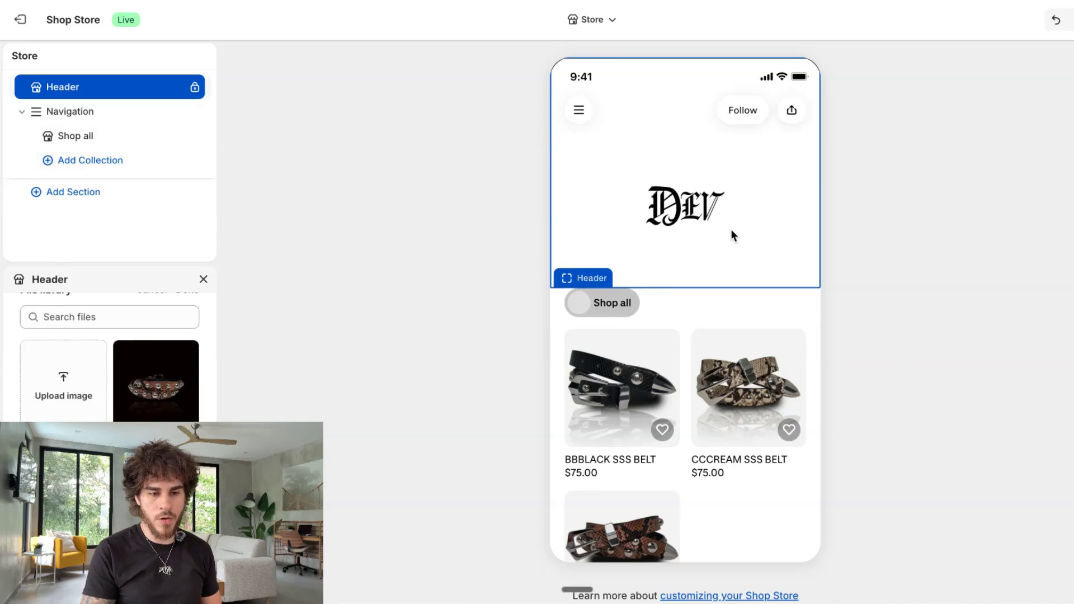
{"action": "scroll", "coordinate": [694, 286], "scroll_direction": "down", "scroll_amount": 1}
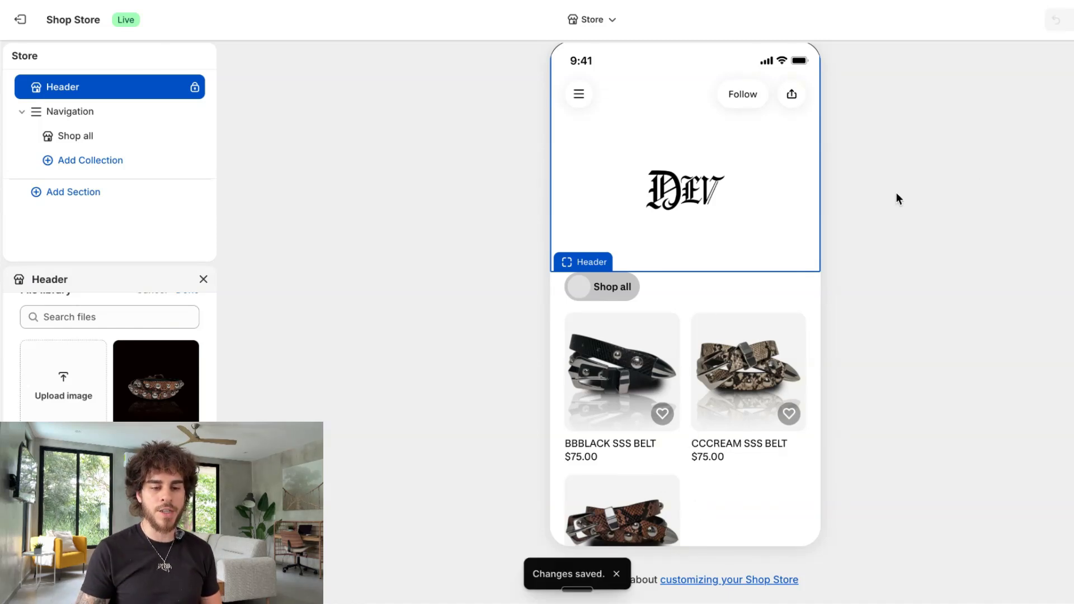
{"action": "left_click", "coordinate": [20, 20]}
{"action": "left_click", "coordinate": [730, 336]}
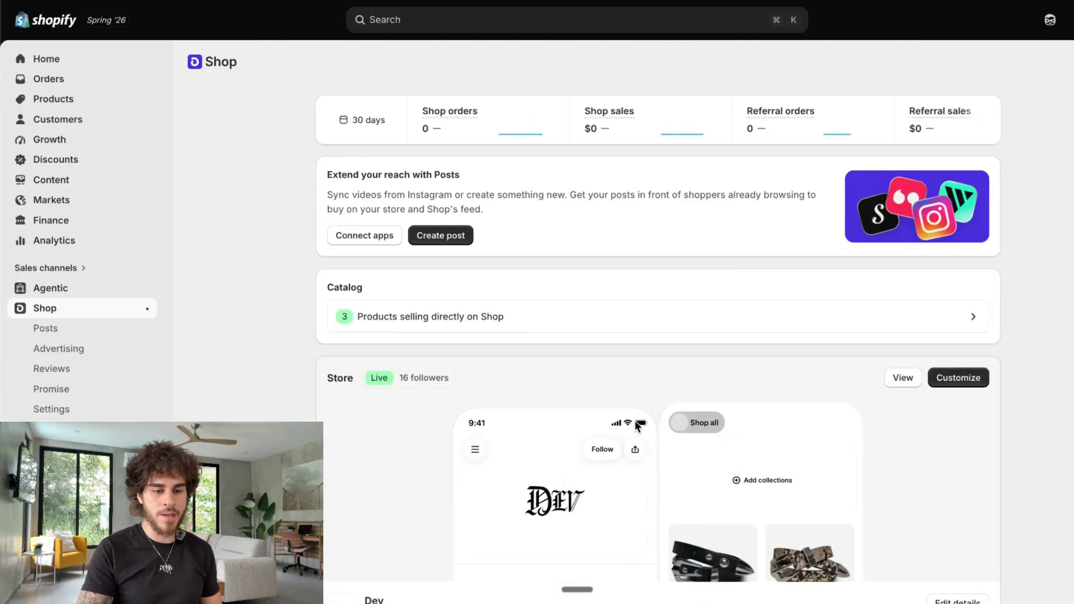
Create a new Shop advertising campaign and set the all-customers acquisition cost to $30
{"action": "left_click", "coordinate": [79, 357]}
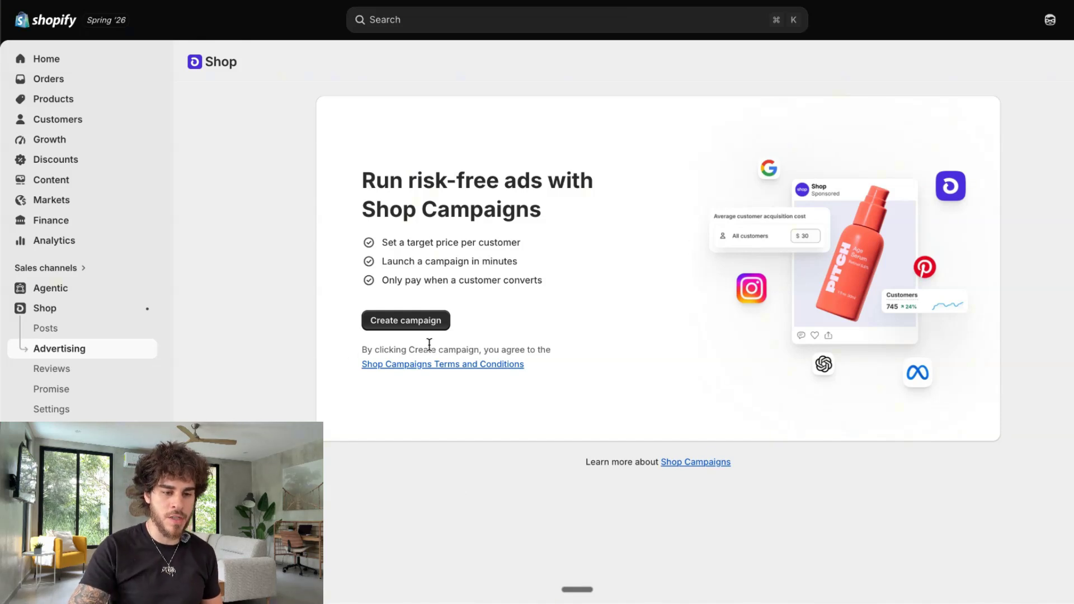
{"action": "left_click", "coordinate": [404, 324]}
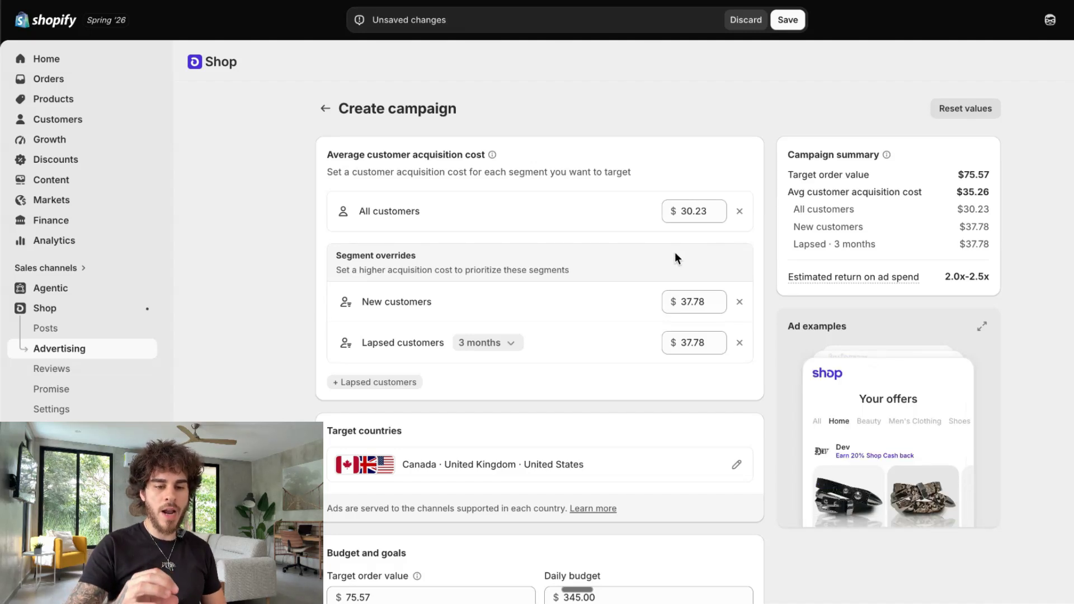
{"action": "left_click", "coordinate": [713, 213]}
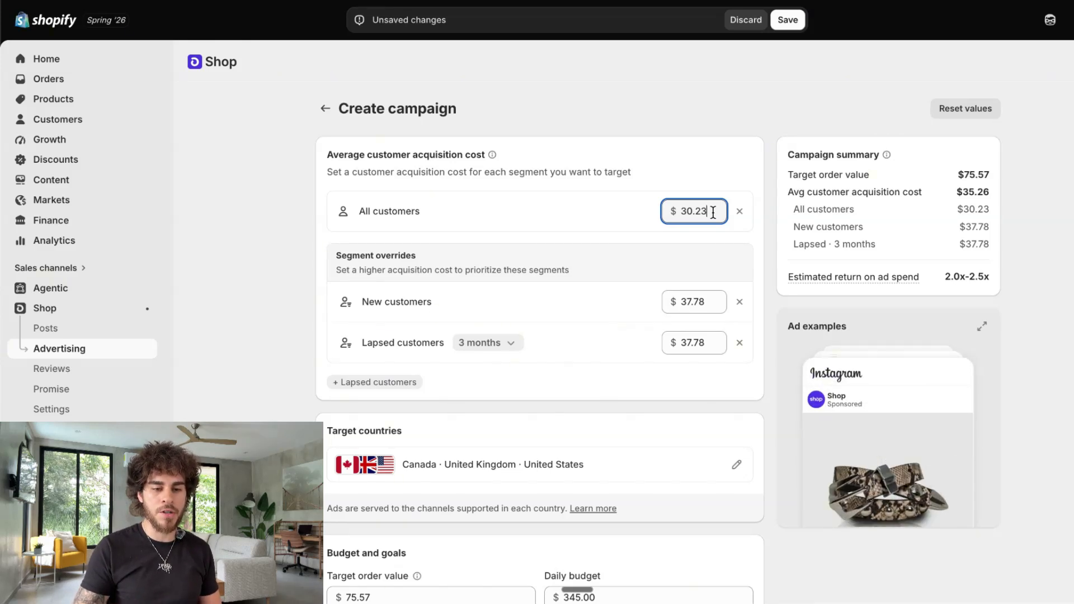
{"action": "left_click_drag", "start_coordinate": [713, 213], "coordinate": [665, 208]}
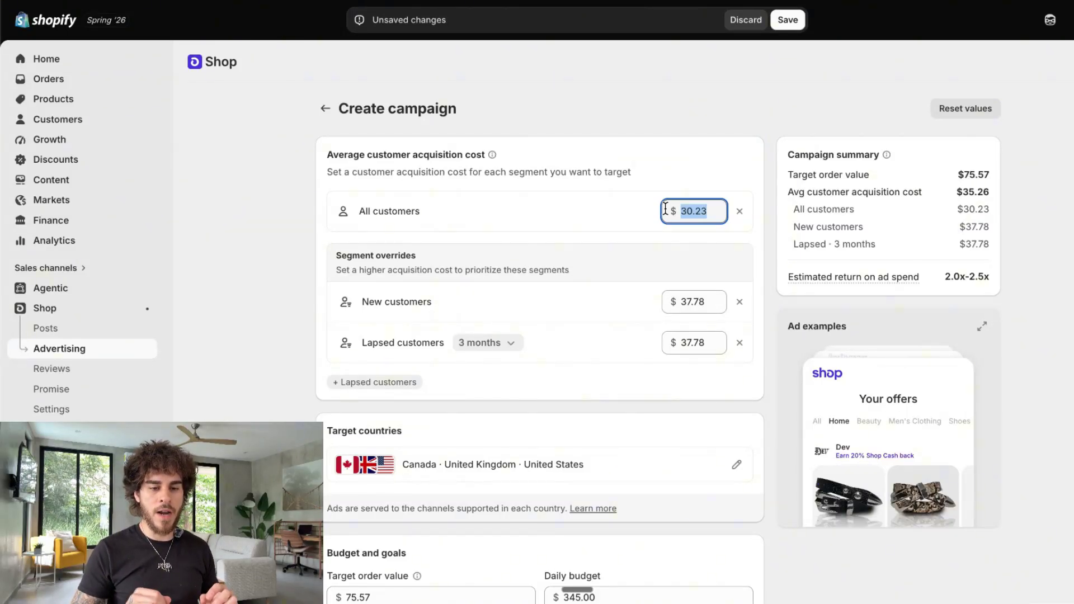
{"action": "type", "text": "30"}
Set the acquisition cost override for new customers to $38
{"action": "left_click", "coordinate": [712, 303]}
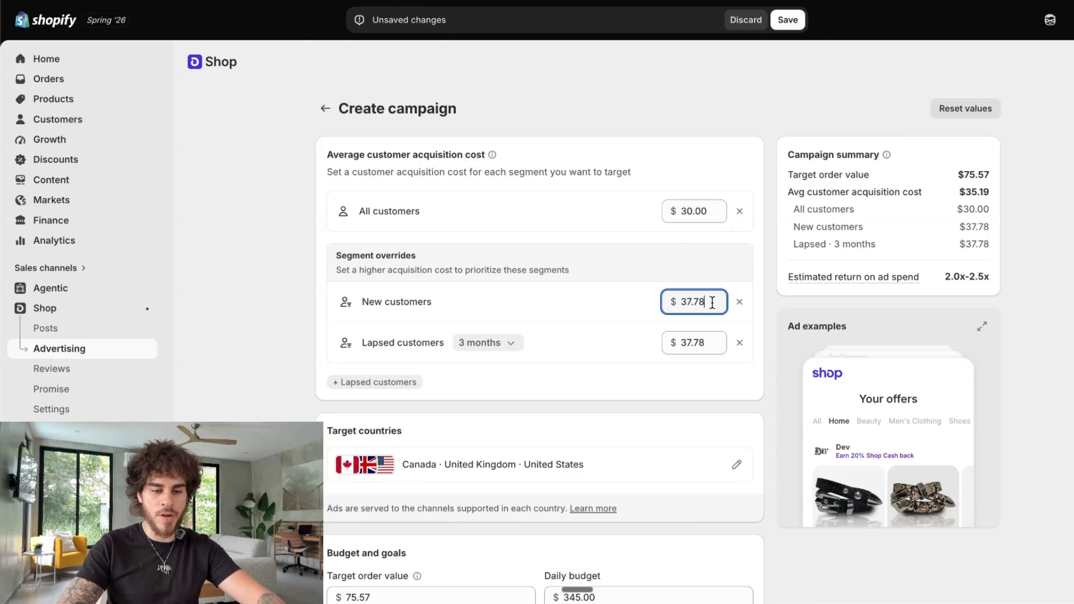
{"action": "key", "text": "BackSpace"}
{"action": "key", "text": "BackSpace"}
{"action": "key", "text": "BackSpace"}
{"action": "key", "text": "BackSpace"}
{"action": "key", "text": "BackSpace"}
{"action": "type", "text": "38"}
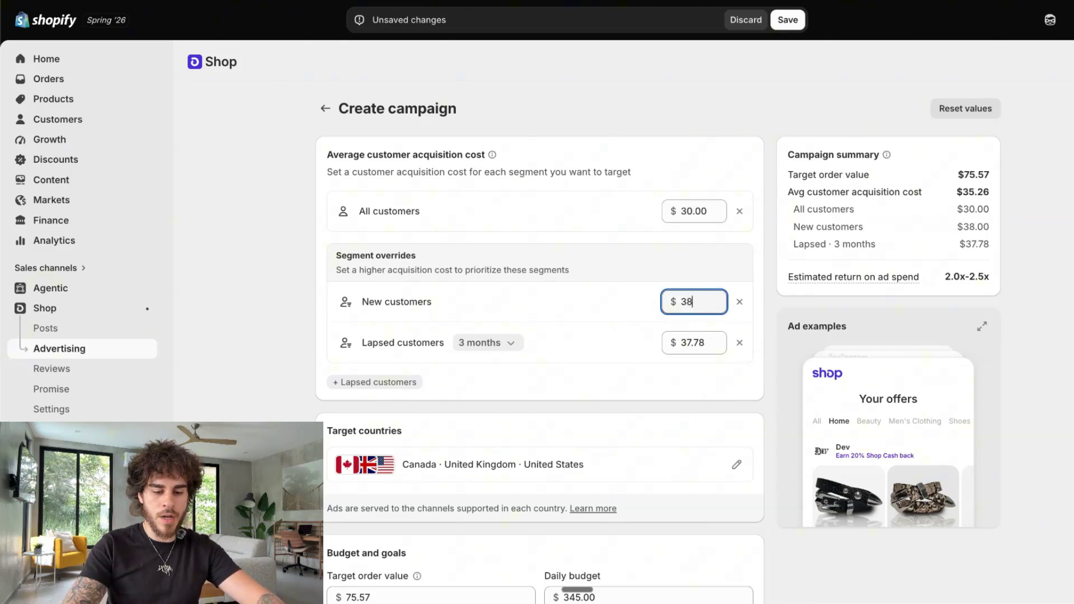
Set the acquisition cost override for customers lapsed for 3 months to $38
{"action": "left_click", "coordinate": [704, 336]}
{"action": "key", "text": "BackSpace"}
{"action": "key", "text": "BackSpace"}
{"action": "key", "text": "BackSpace"}
{"action": "key", "text": "BackSpace"}
{"action": "type", "text": "8"}
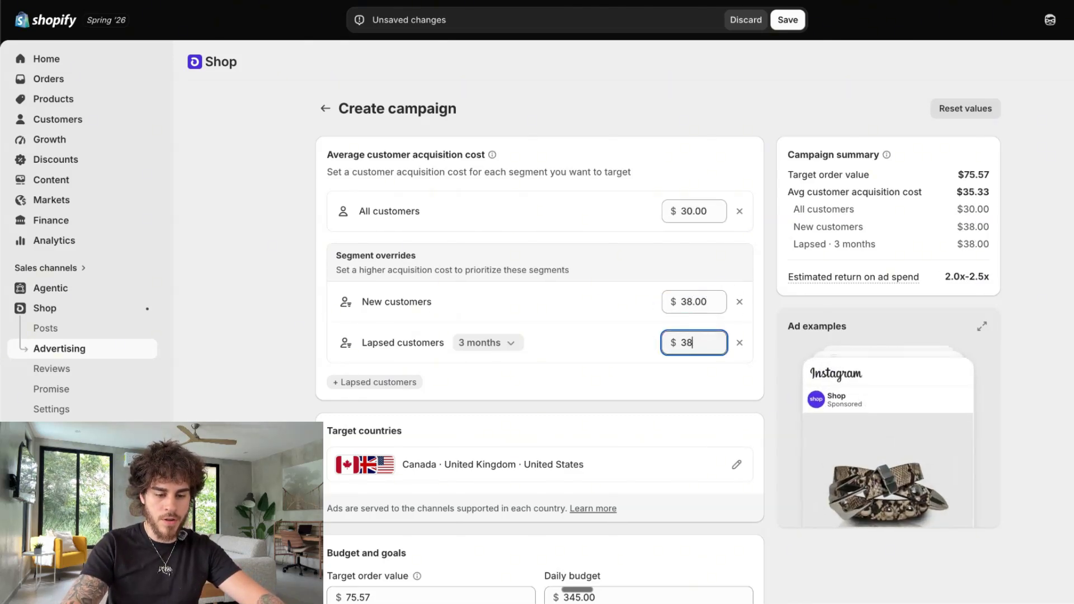
{"action": "left_click", "coordinate": [685, 391]}
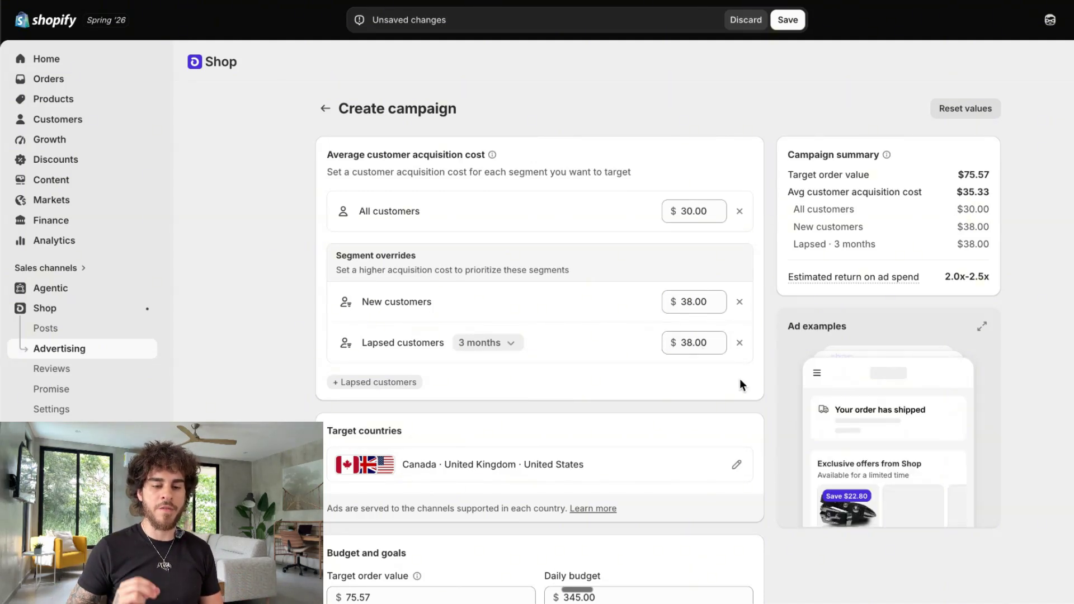
{"action": "left_click_drag", "start_coordinate": [709, 342], "coordinate": [673, 341]}
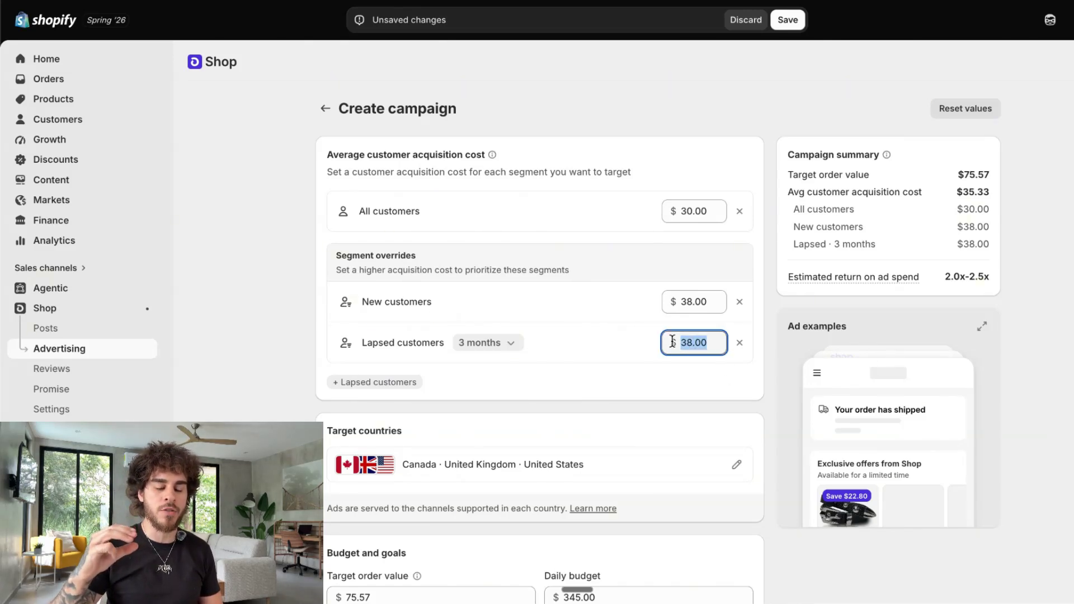
{"action": "left_click", "coordinate": [718, 342]}
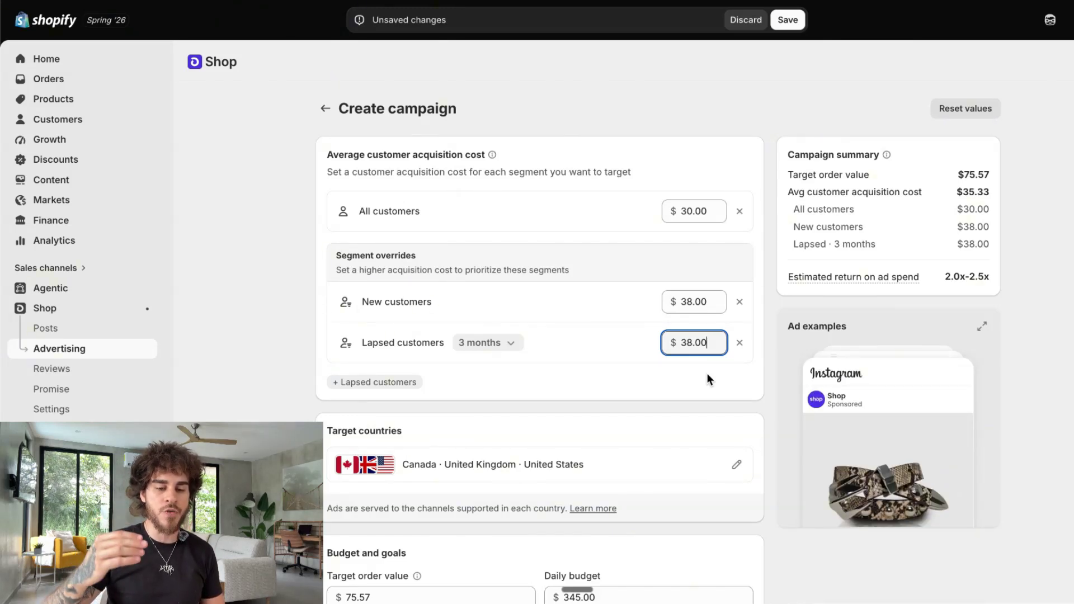
Review the campaign's target country selection by region and accept it as it is
{"action": "scroll", "coordinate": [706, 370], "scroll_direction": "down", "scroll_amount": 3}
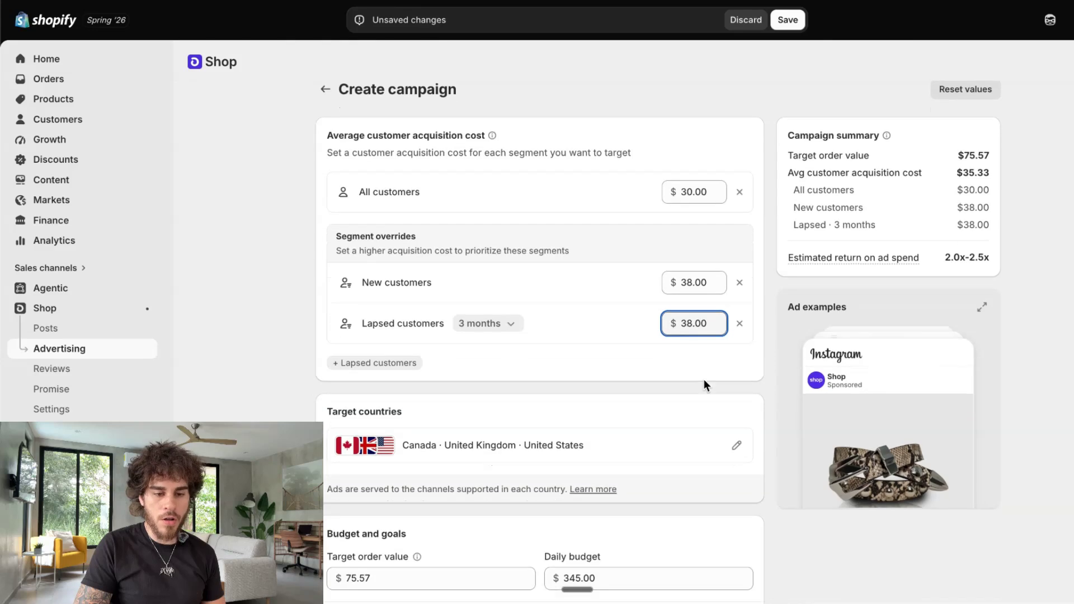
{"action": "left_click", "coordinate": [697, 385]}
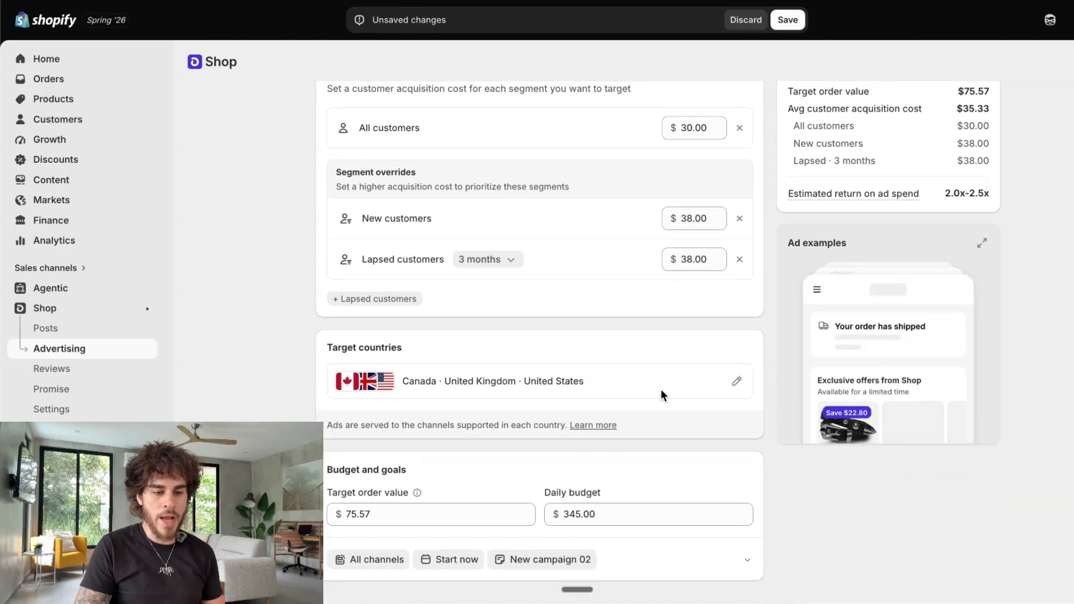
{"action": "left_click", "coordinate": [736, 382]}
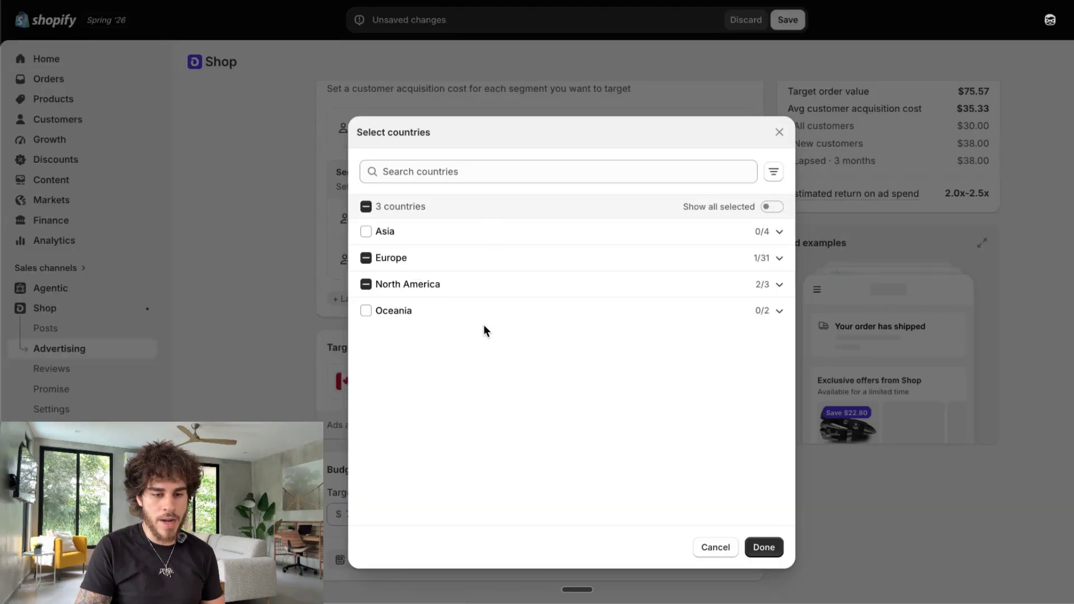
{"action": "left_click", "coordinate": [762, 547]}
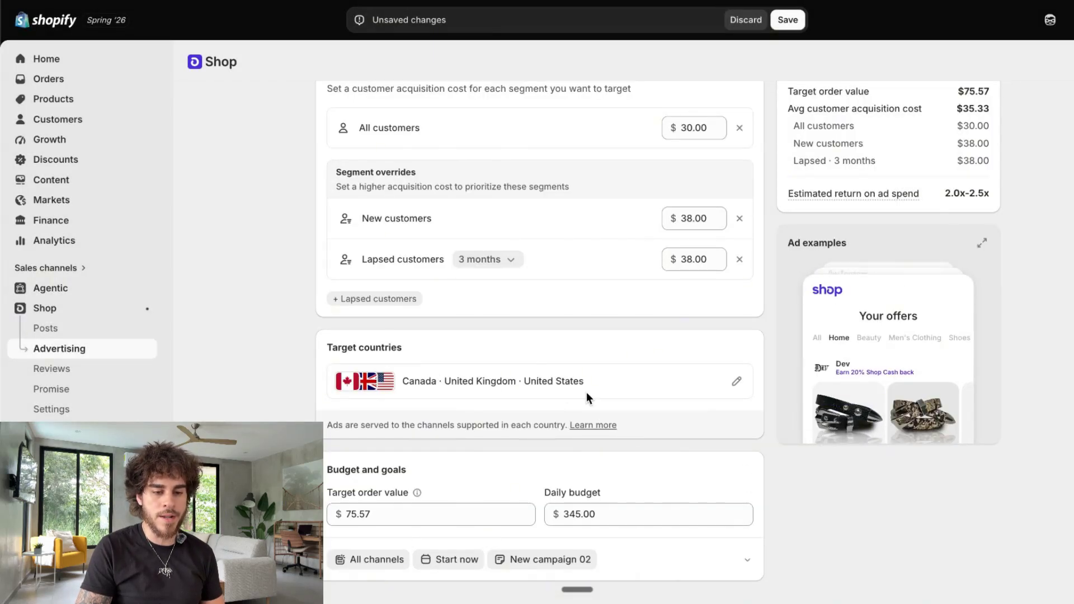
Set the campaign's target order value to $75
{"action": "left_click", "coordinate": [467, 513]}
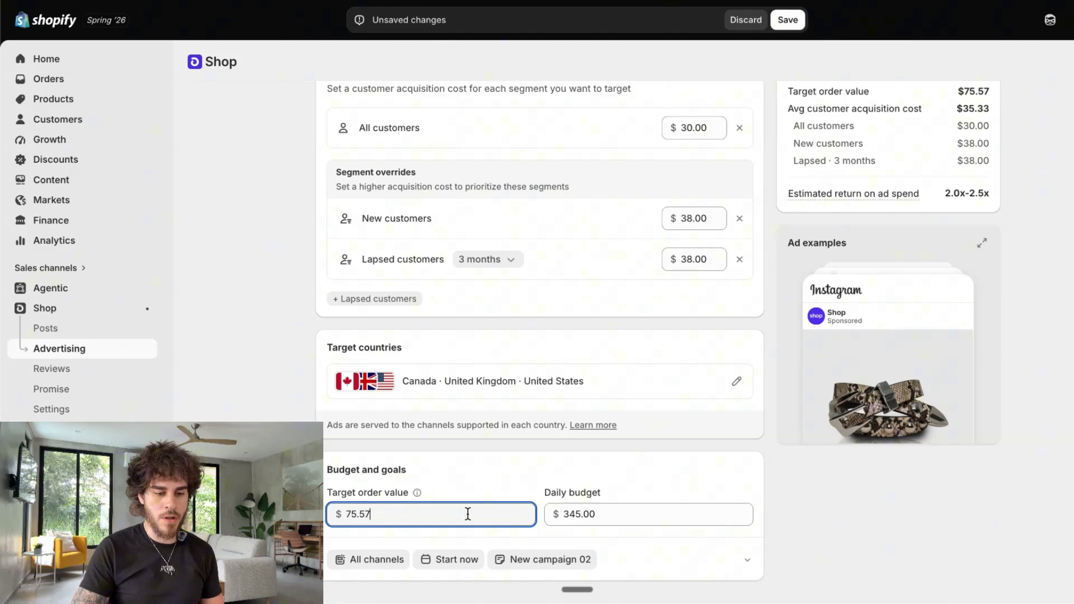
{"action": "key", "text": "BackSpace"}
{"action": "key", "text": "BackSpace"}
{"action": "key", "text": "BackSpace"}
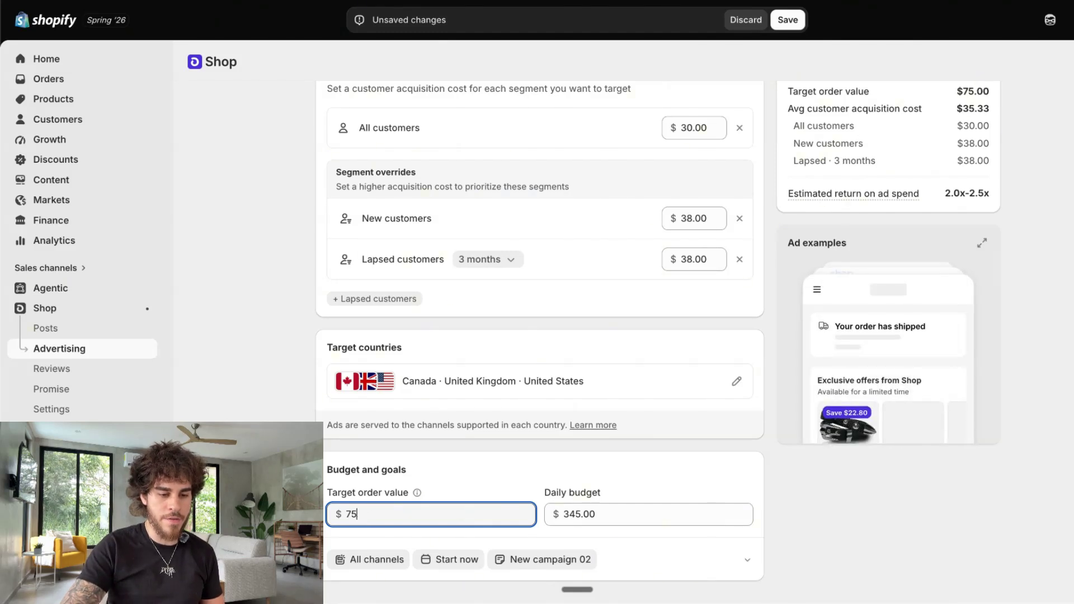
Set the campaign's daily budget to $1,000
{"action": "left_click", "coordinate": [641, 505]}
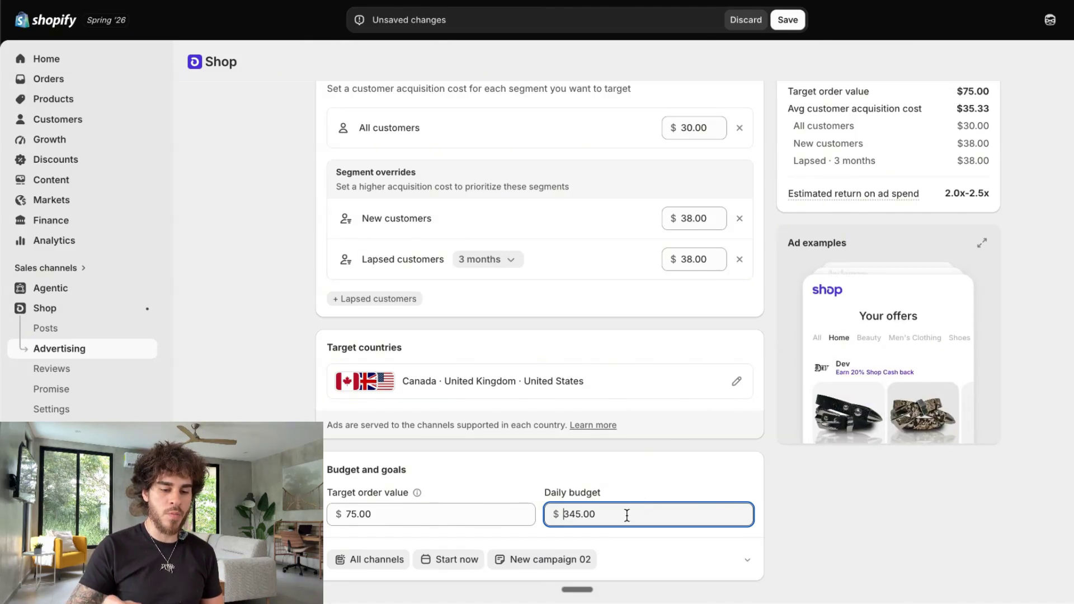
{"action": "left_click", "coordinate": [622, 514]}
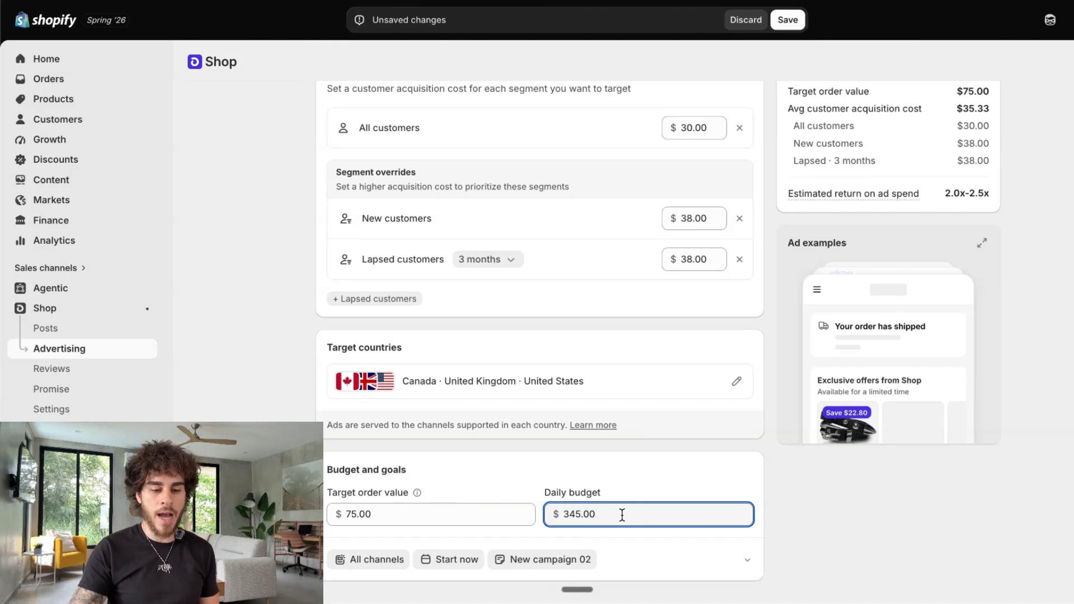
{"action": "left_click_drag", "start_coordinate": [622, 515], "coordinate": [538, 514]}
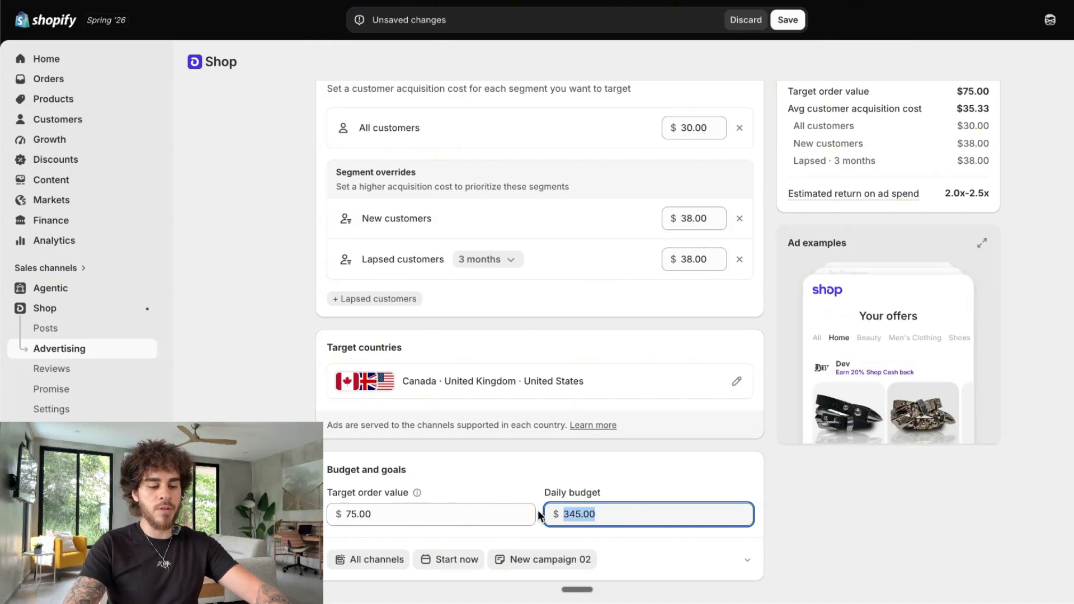
{"action": "key", "text": "BackSpace"}
{"action": "type", "text": "1000"}
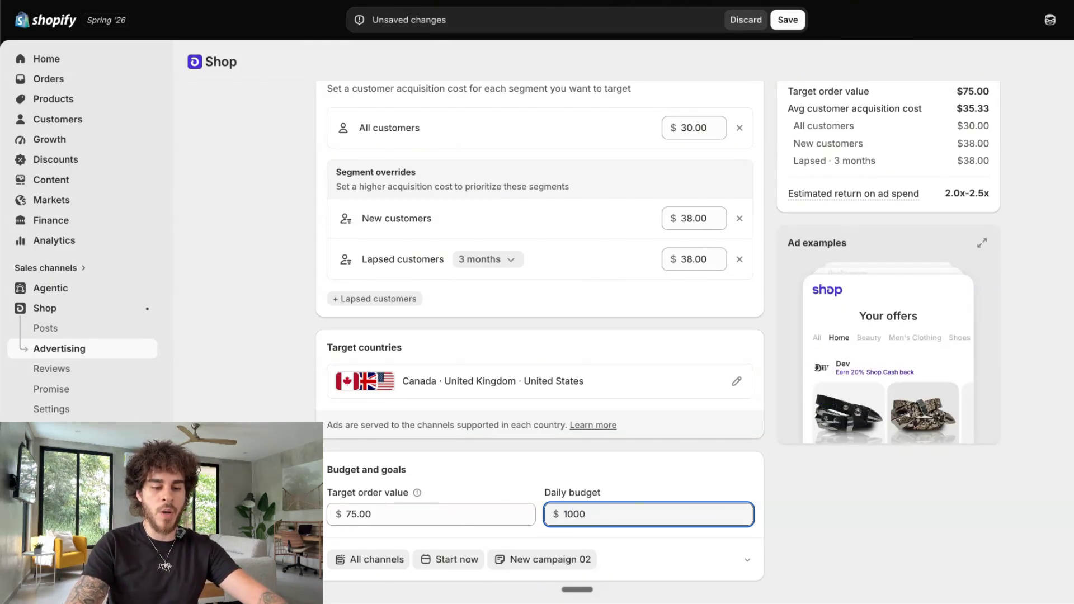
{"action": "left_click", "coordinate": [605, 477]}
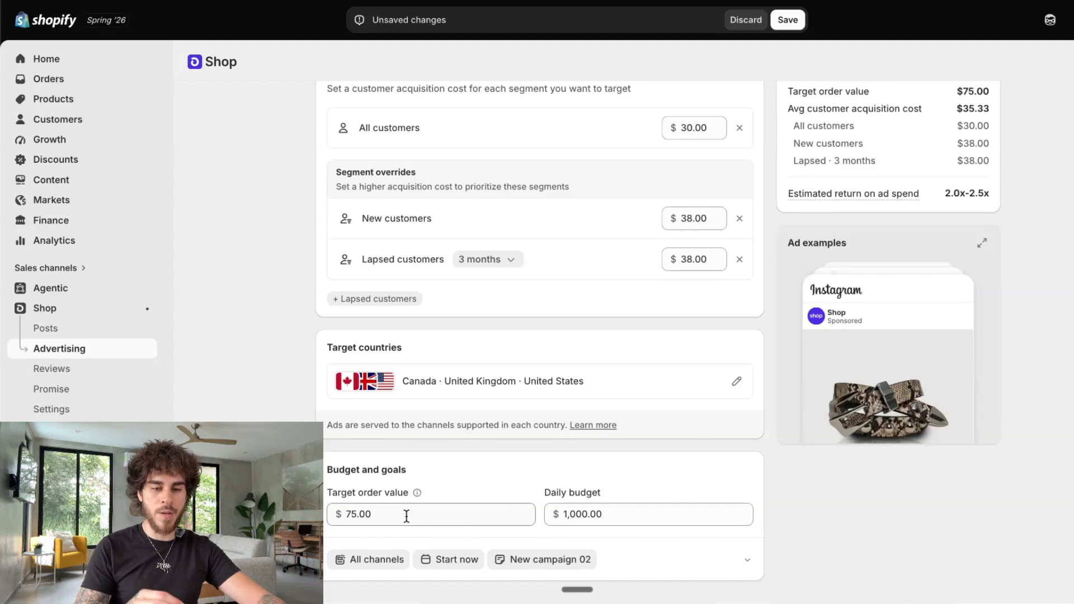
Expand the campaign's distribution settings and rename the campaign CAMPAIGN #1
{"action": "left_click", "coordinate": [536, 562]}
{"action": "scroll", "coordinate": [512, 551], "scroll_direction": "down", "scroll_amount": 2}
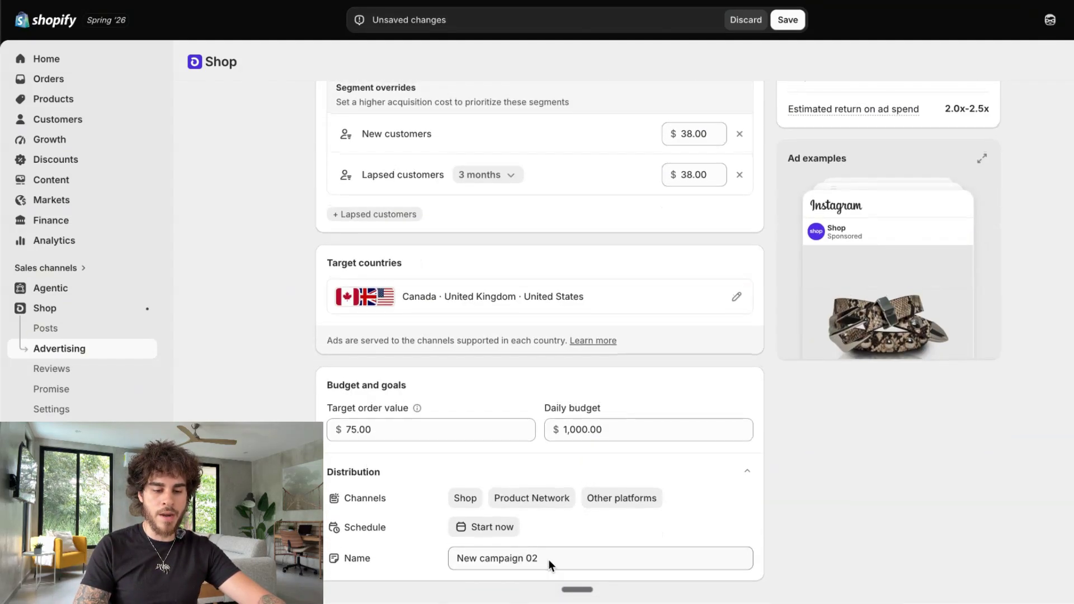
{"action": "left_click_drag", "start_coordinate": [548, 560], "coordinate": [456, 558]}
{"action": "type", "text": "CA"}
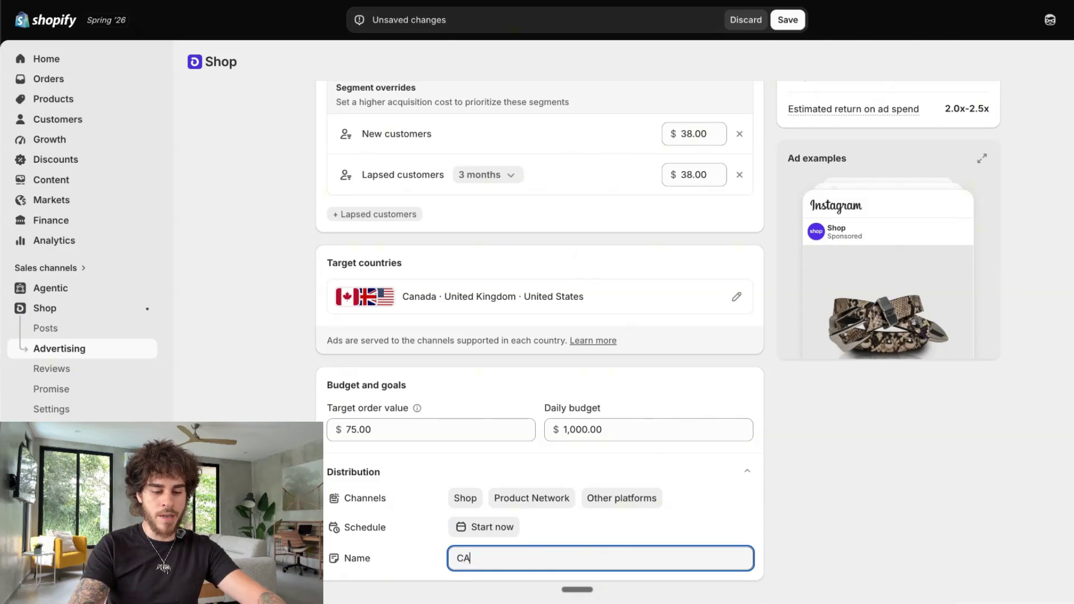
{"action": "type", "text": "MPAIGN #1"}
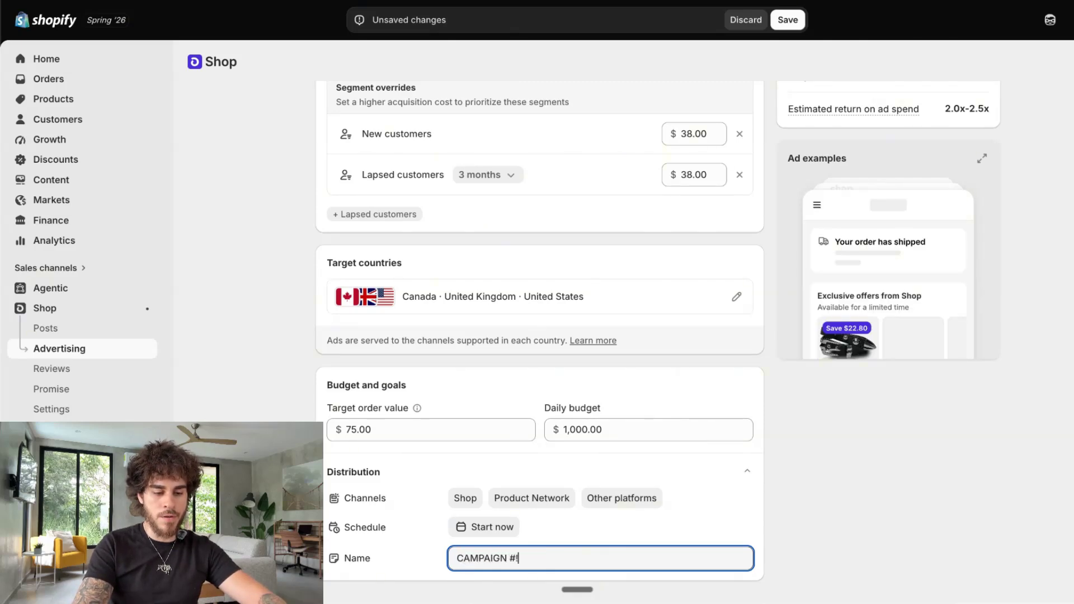
Examine the ad previews for Product Network, OpenAI, Pinterest, Snapchat, X, Microsoft Bing, Google, Meta and Shop among the campaign's channels
{"action": "left_click", "coordinate": [538, 506]}
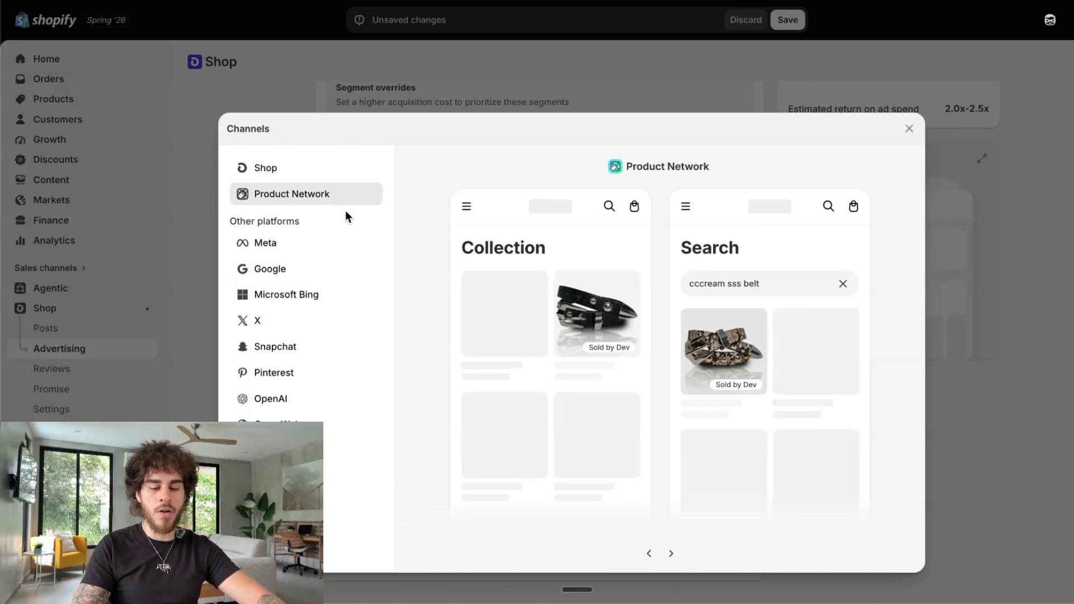
{"action": "left_click", "coordinate": [271, 399]}
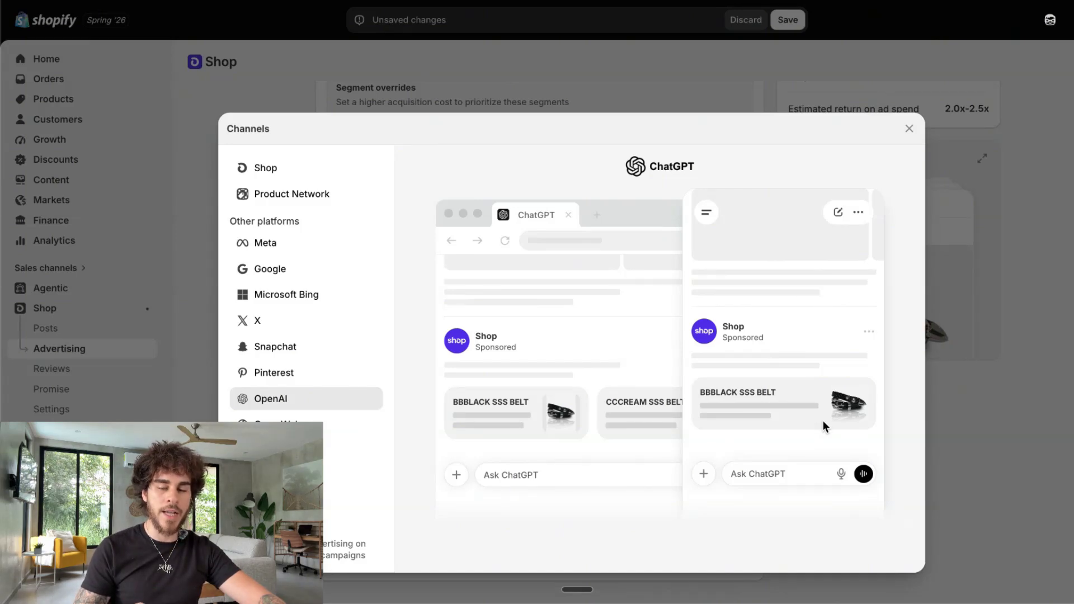
{"action": "left_click", "coordinate": [298, 370]}
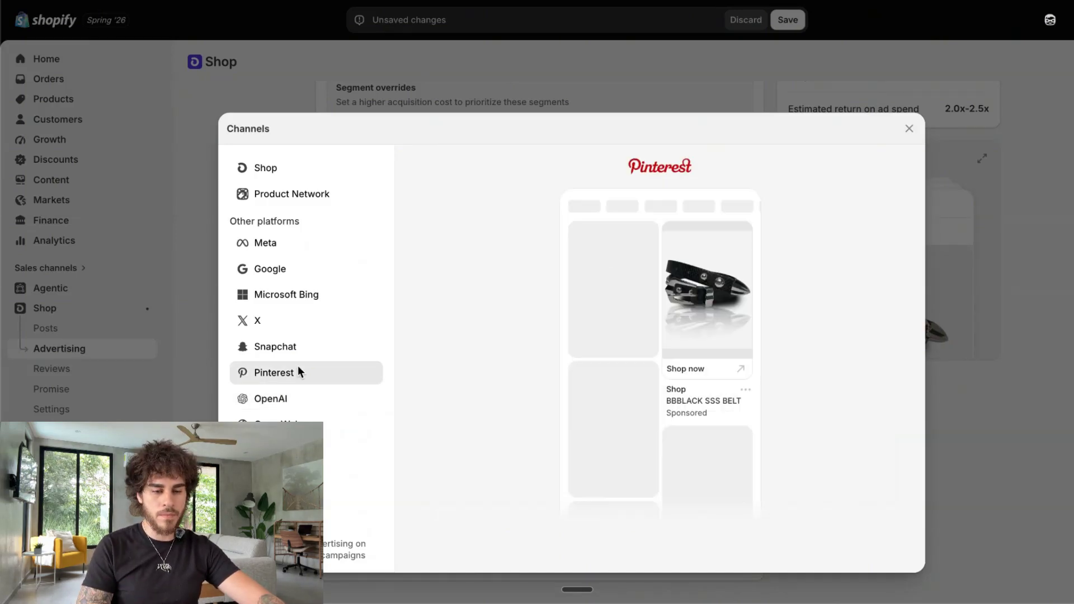
{"action": "left_click", "coordinate": [286, 347]}
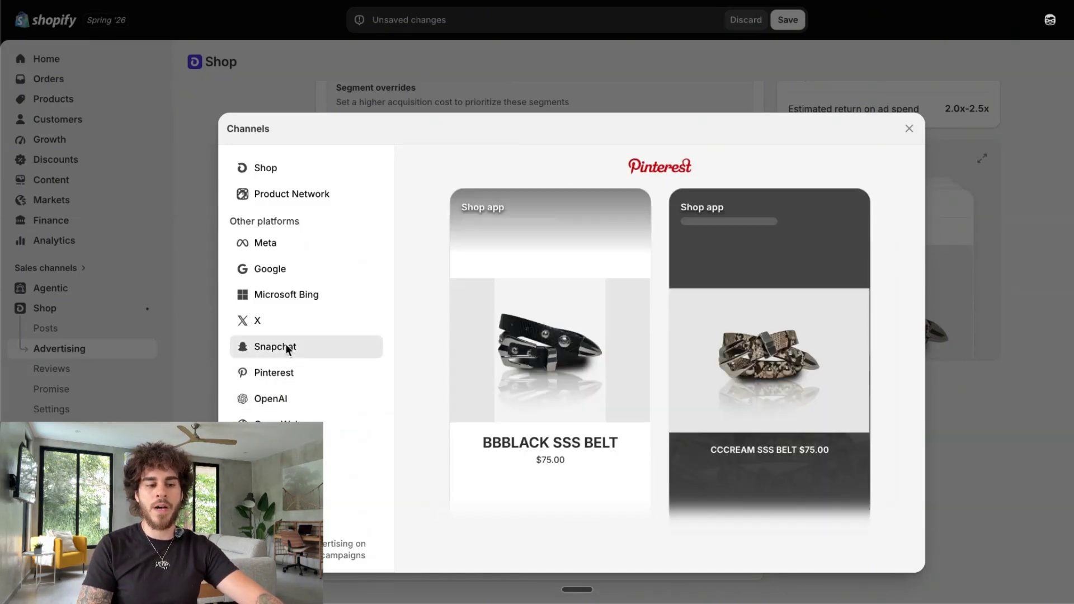
{"action": "left_click", "coordinate": [270, 319]}
{"action": "left_click", "coordinate": [278, 294]}
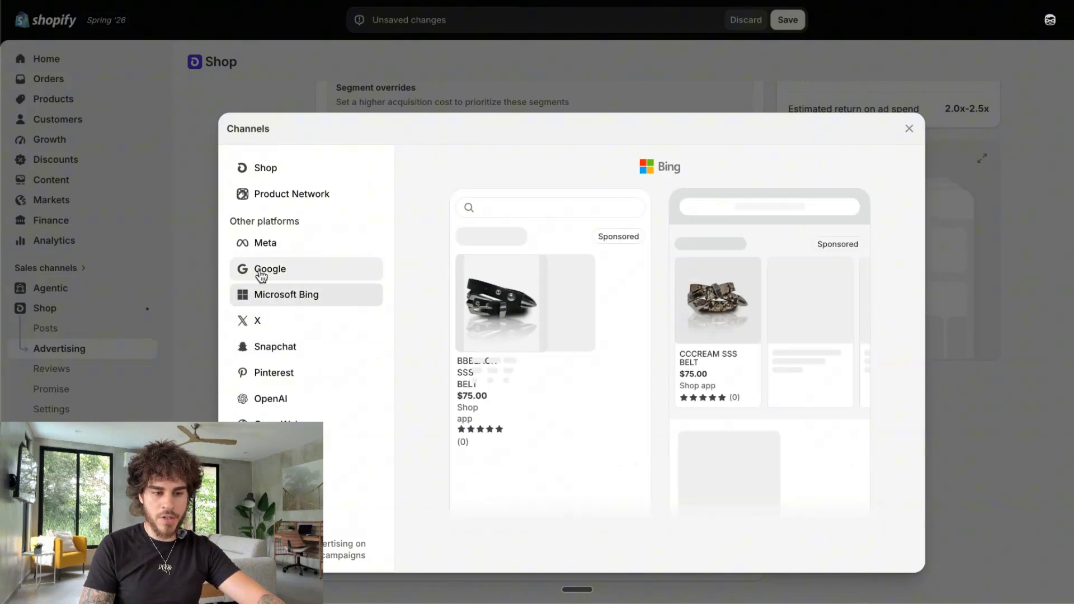
{"action": "left_click", "coordinate": [259, 270]}
{"action": "left_click", "coordinate": [258, 245]}
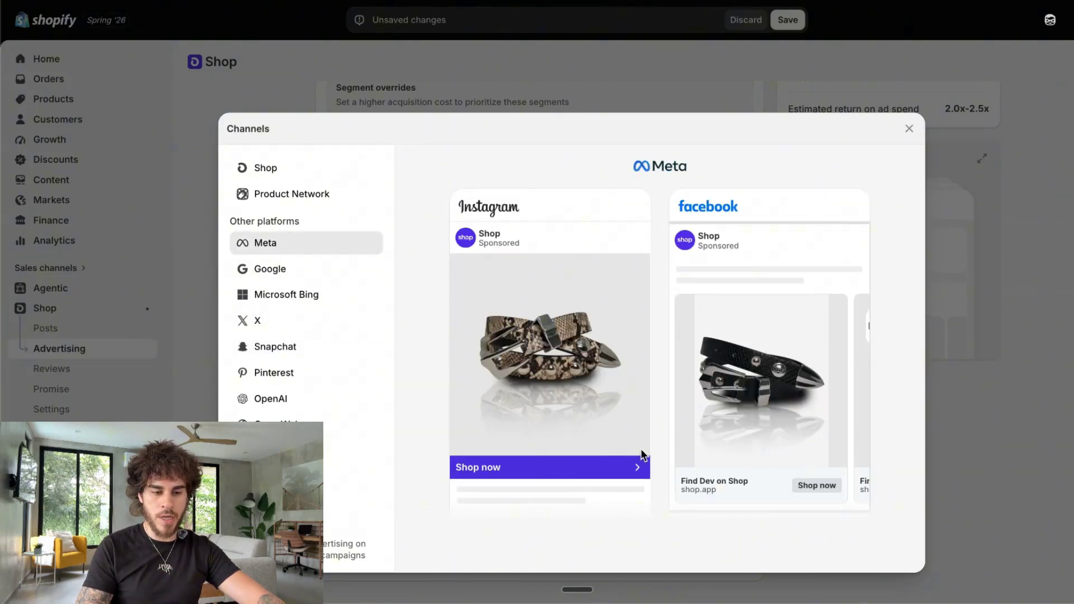
{"action": "left_click", "coordinate": [270, 168]}
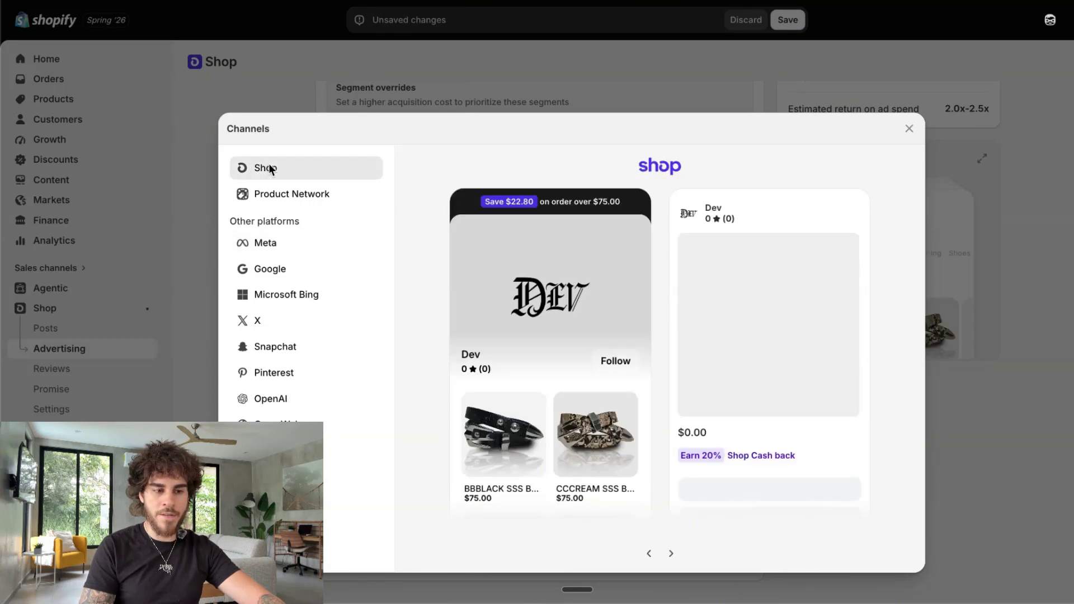
{"action": "left_click", "coordinate": [272, 193]}
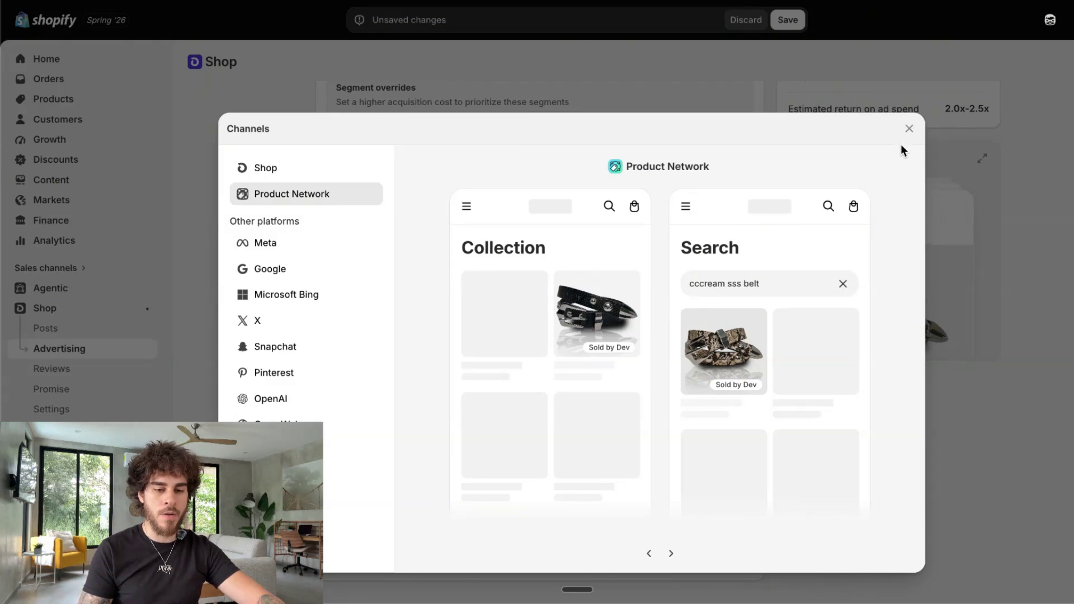
{"action": "left_click", "coordinate": [909, 127]}
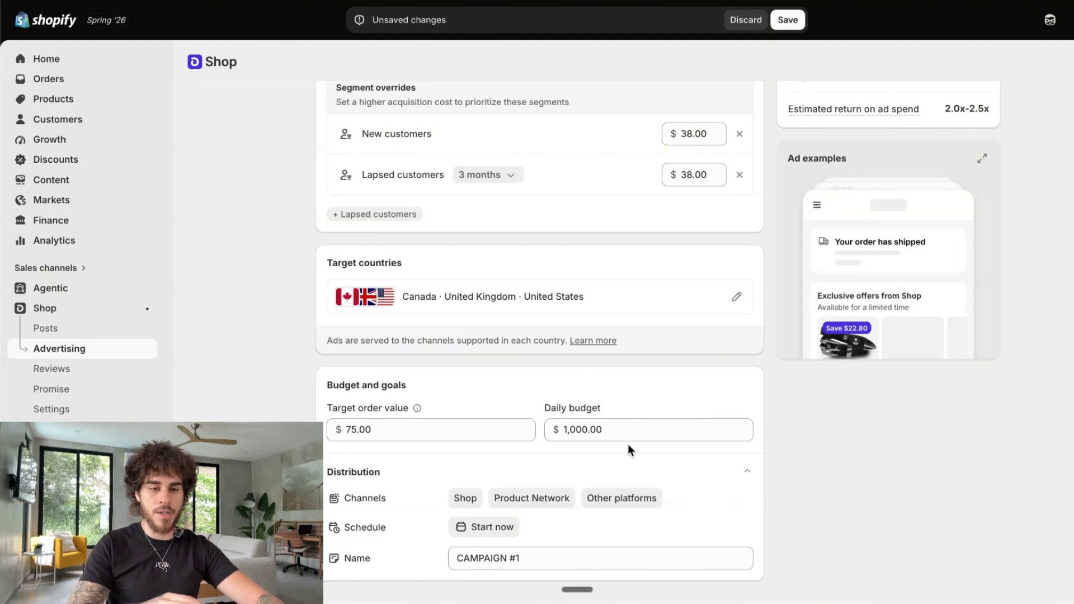
Save the new campaign and return to the Shop channel's advertising overview
{"action": "left_click", "coordinate": [787, 20]}
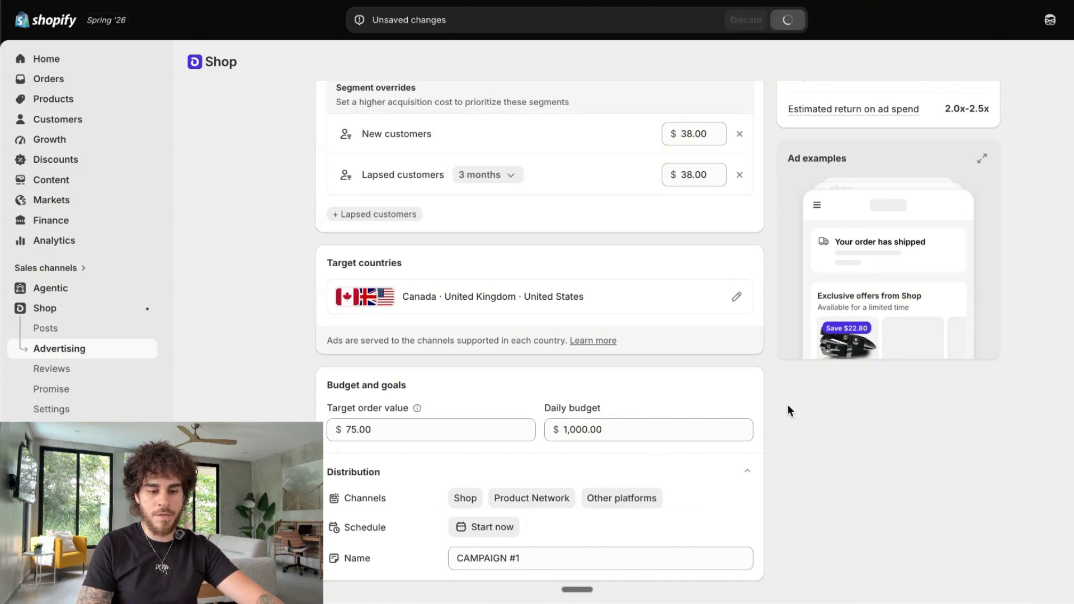
{"action": "left_click", "coordinate": [84, 348]}
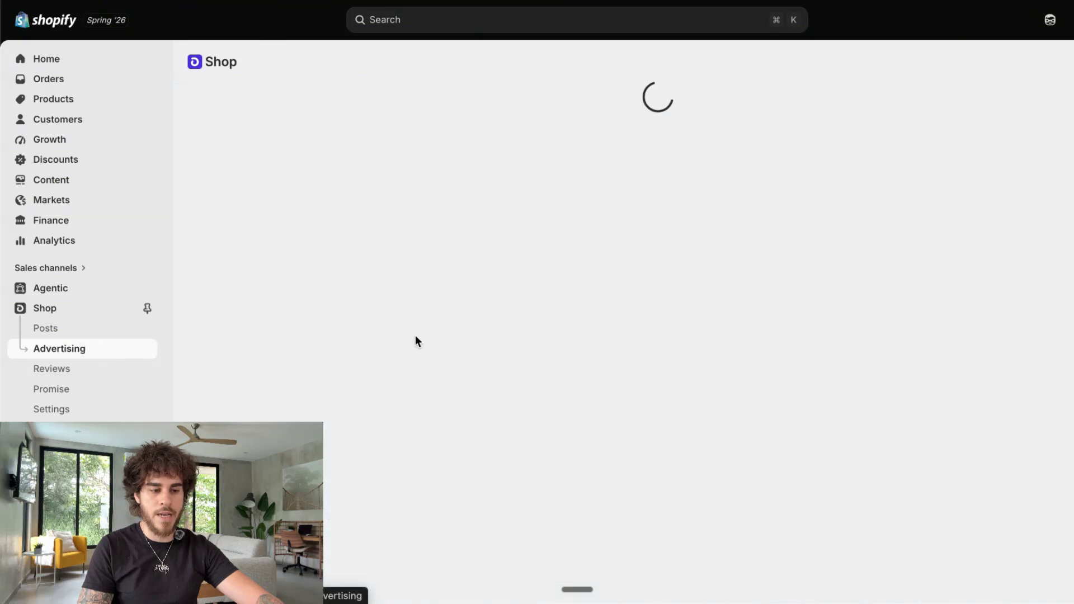